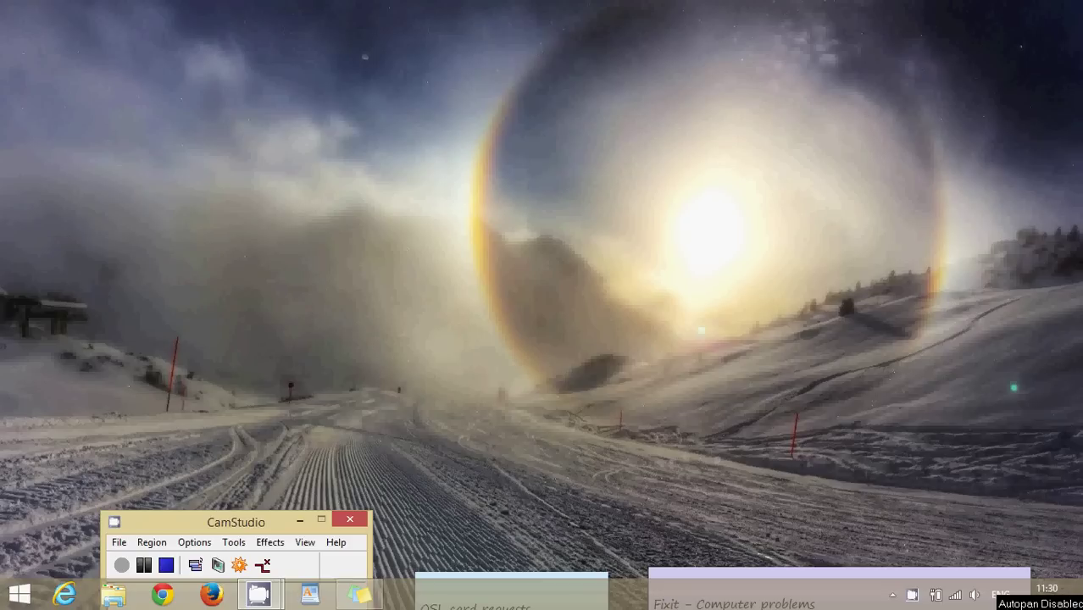
- Search the computer for Windows Media Player and open it
key("super")
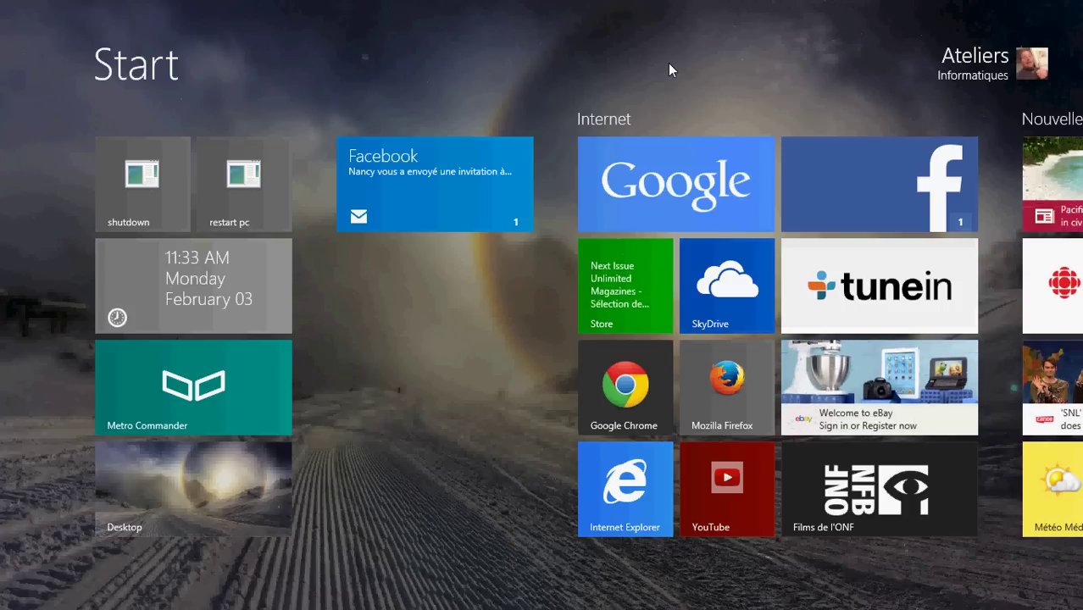
mouse_move(1082, 2)
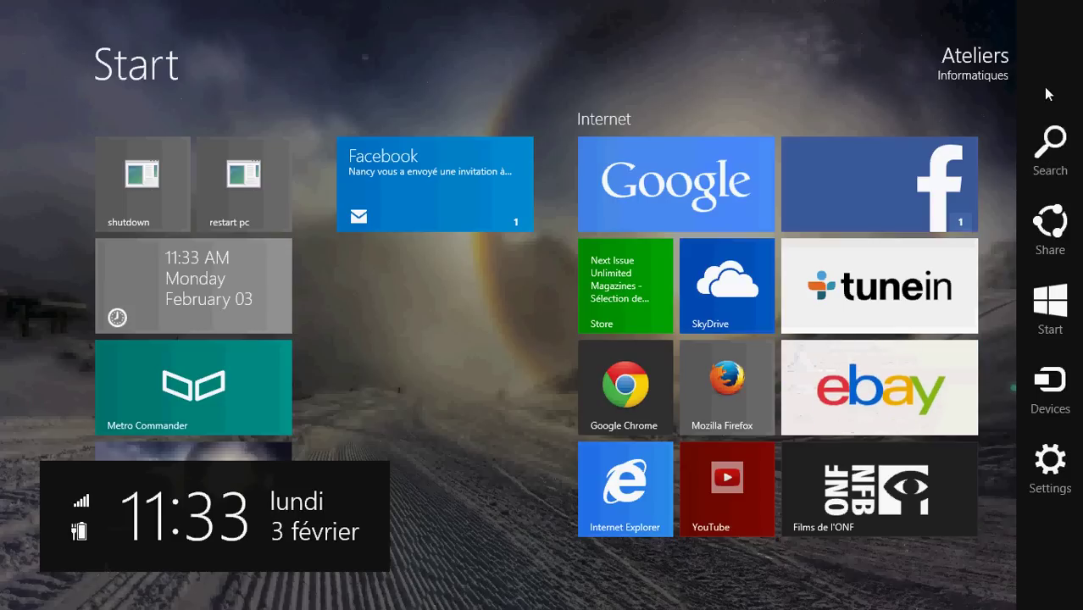
left_click(1051, 153)
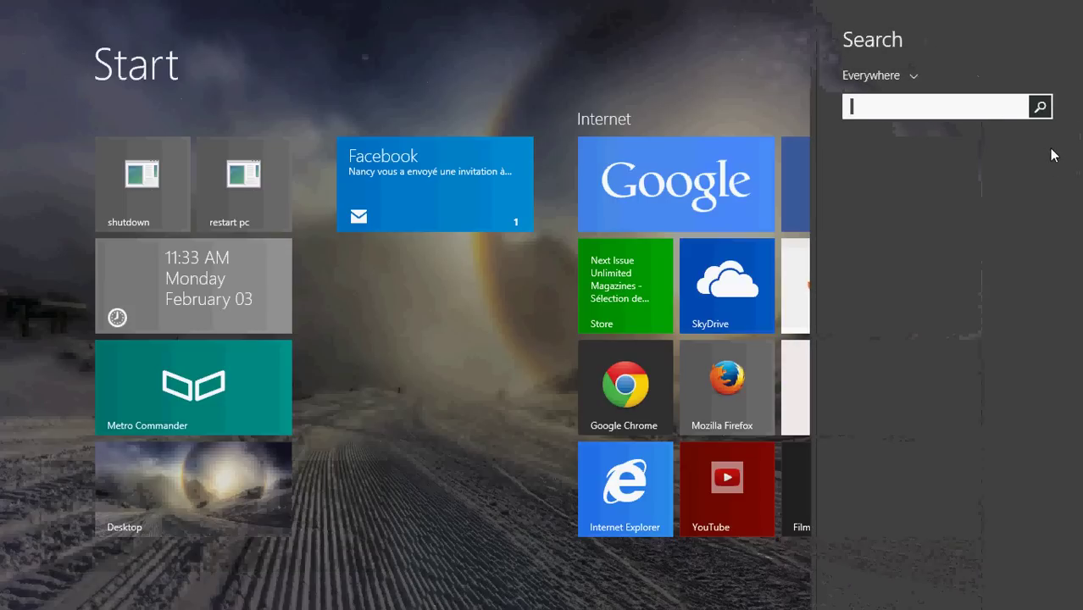
type("windows media Player")
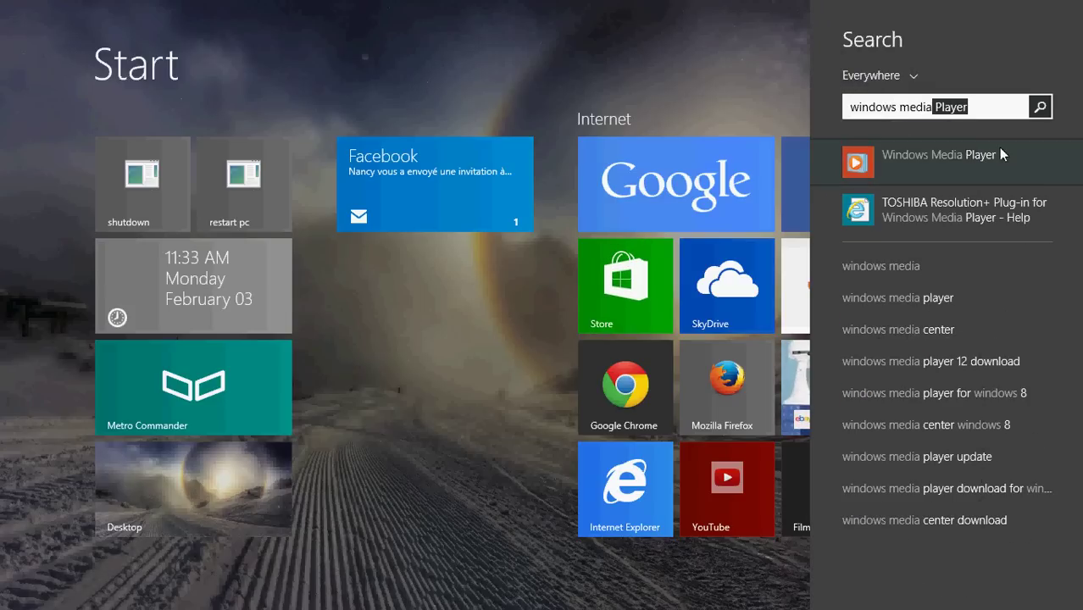
left_click(922, 157)
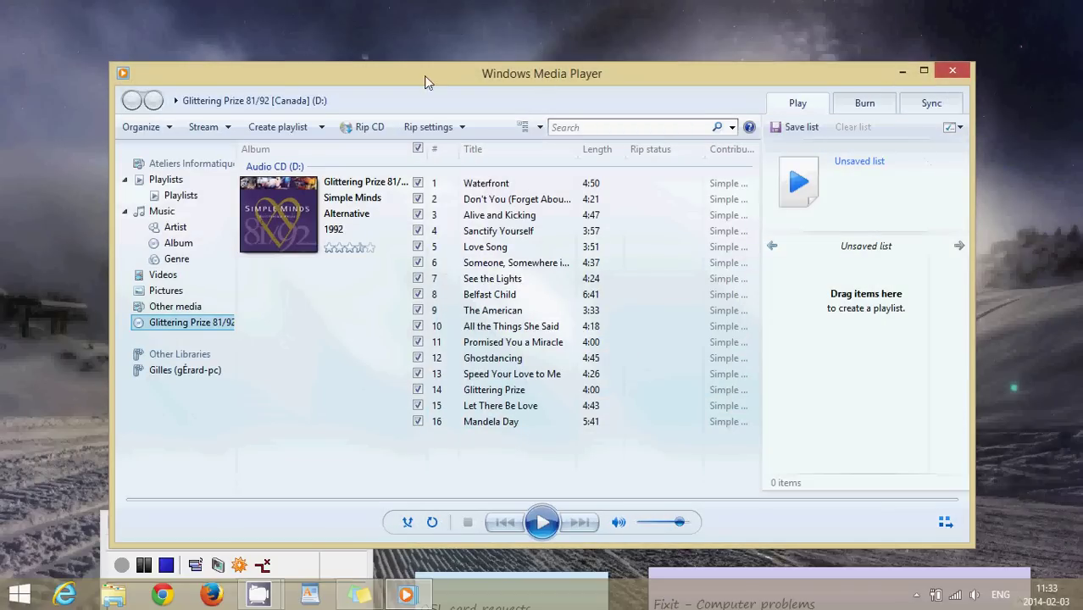
- Return to the Glittering Prize 81/92 CD from the playlists and toggle tracks 2 and 3 off and back on
left_click(167, 183)
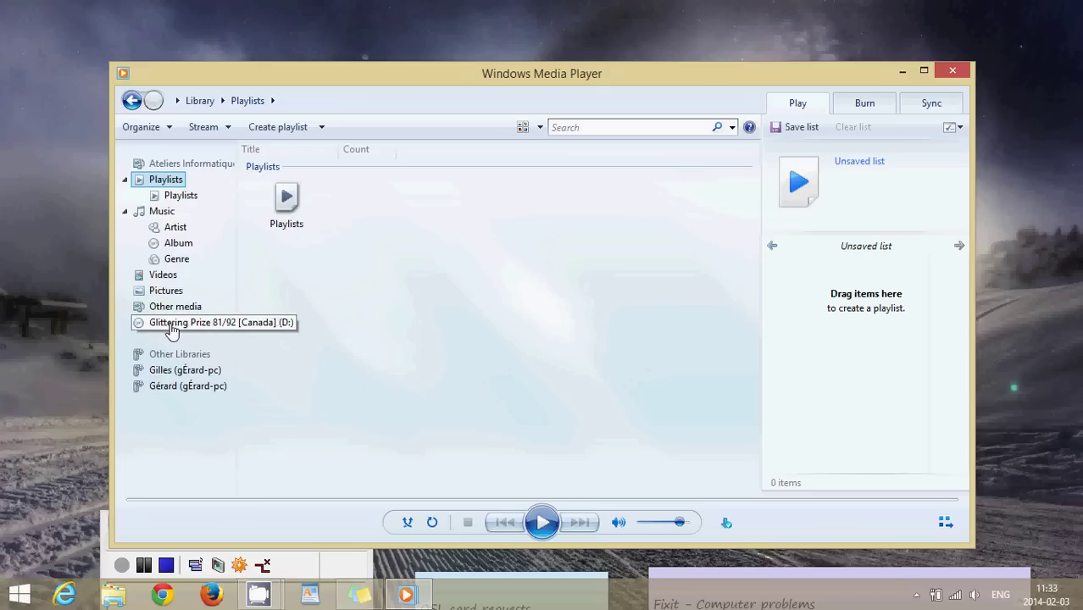
left_click(172, 329)
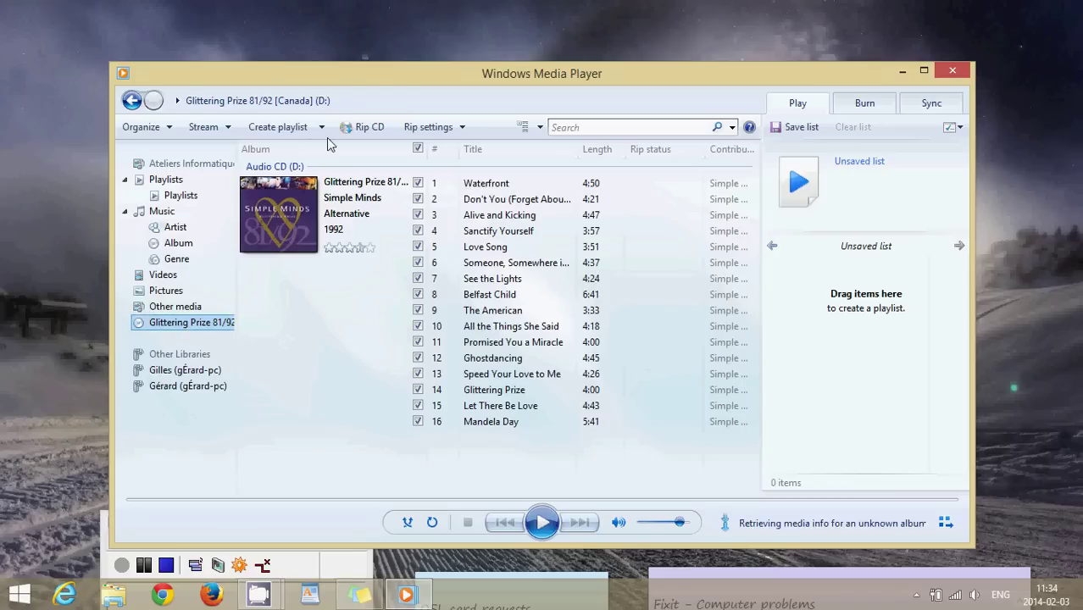
left_click(418, 200)
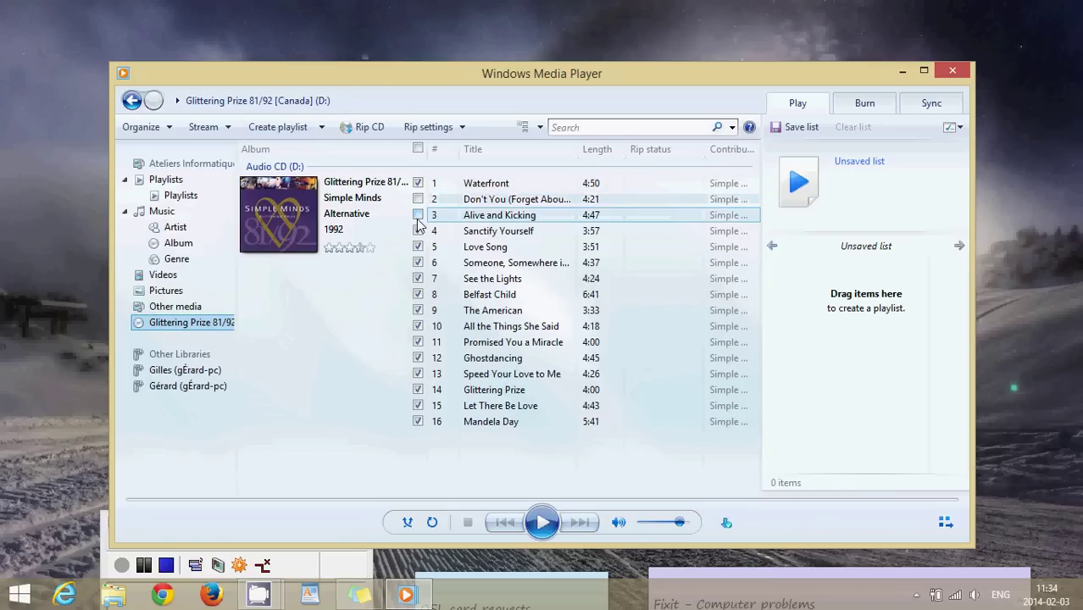
left_click(418, 199)
left_click(418, 216)
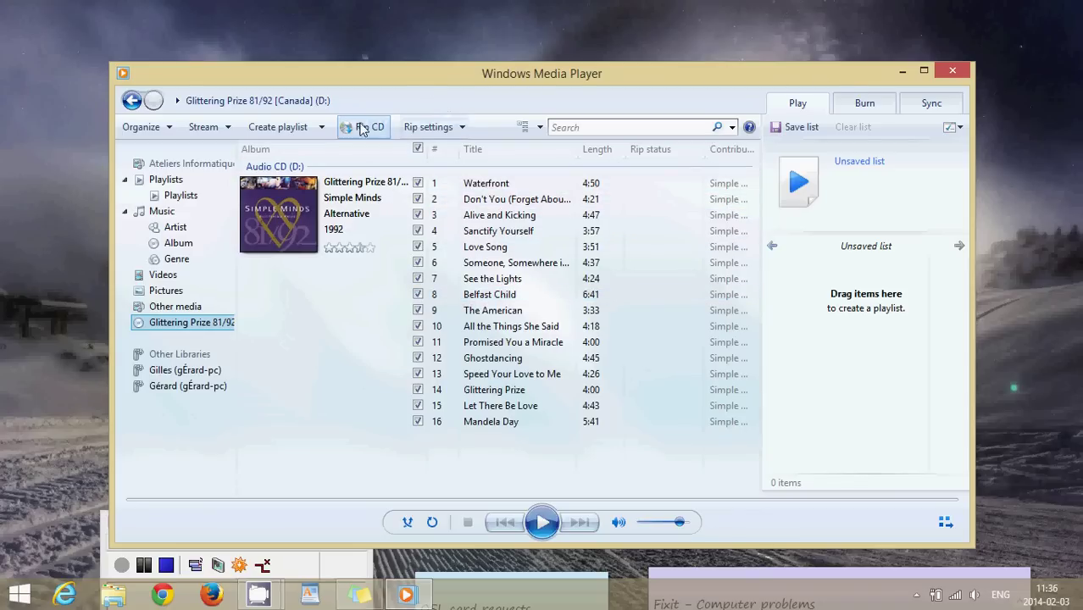
- Set the CD rip format to MP3
left_click(462, 129)
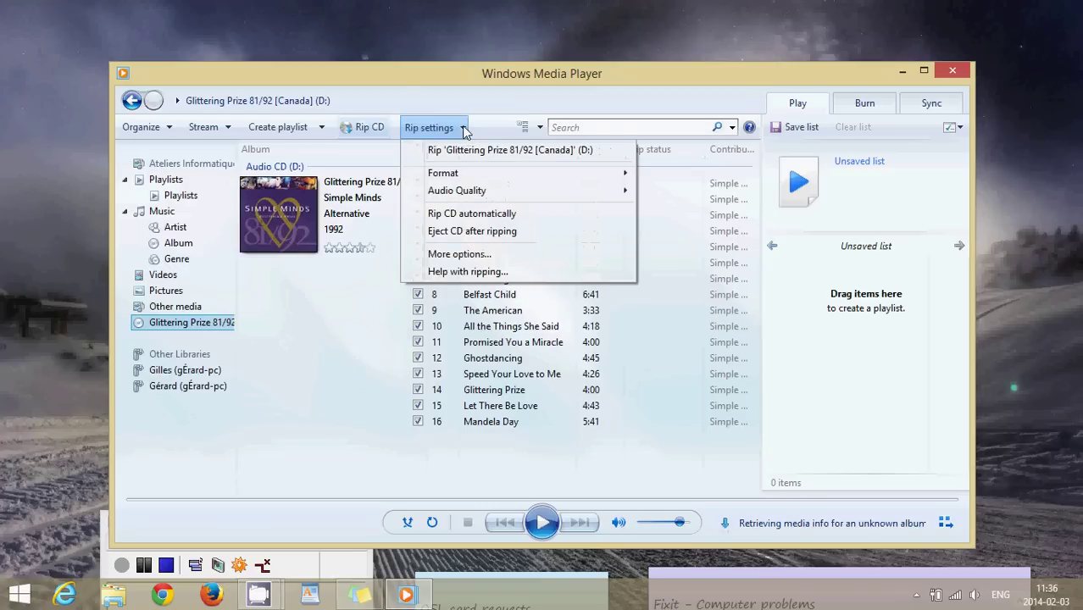
mouse_move(486, 175)
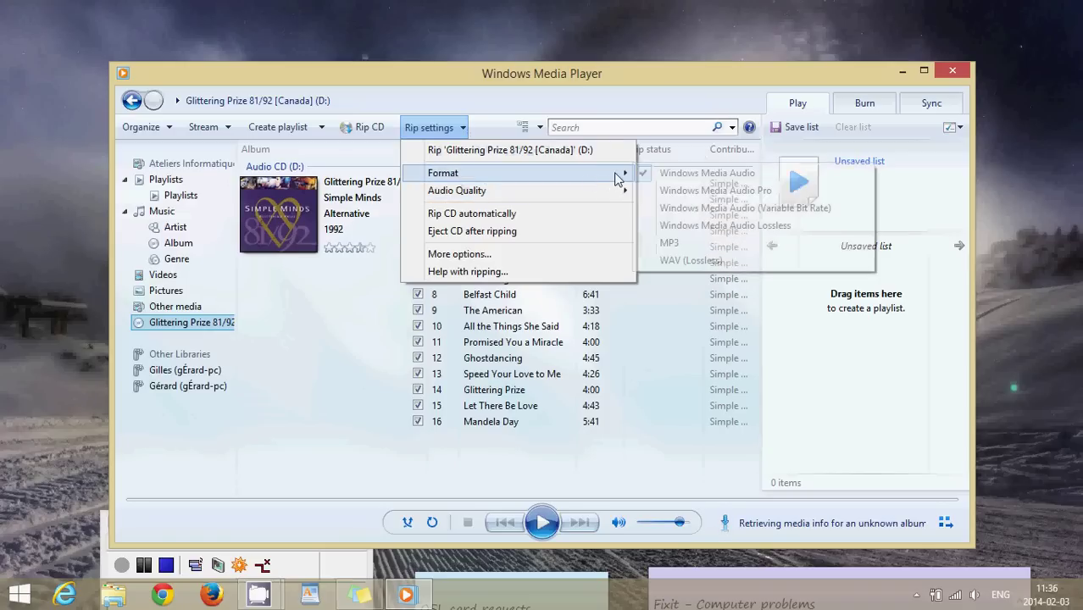
left_click(700, 243)
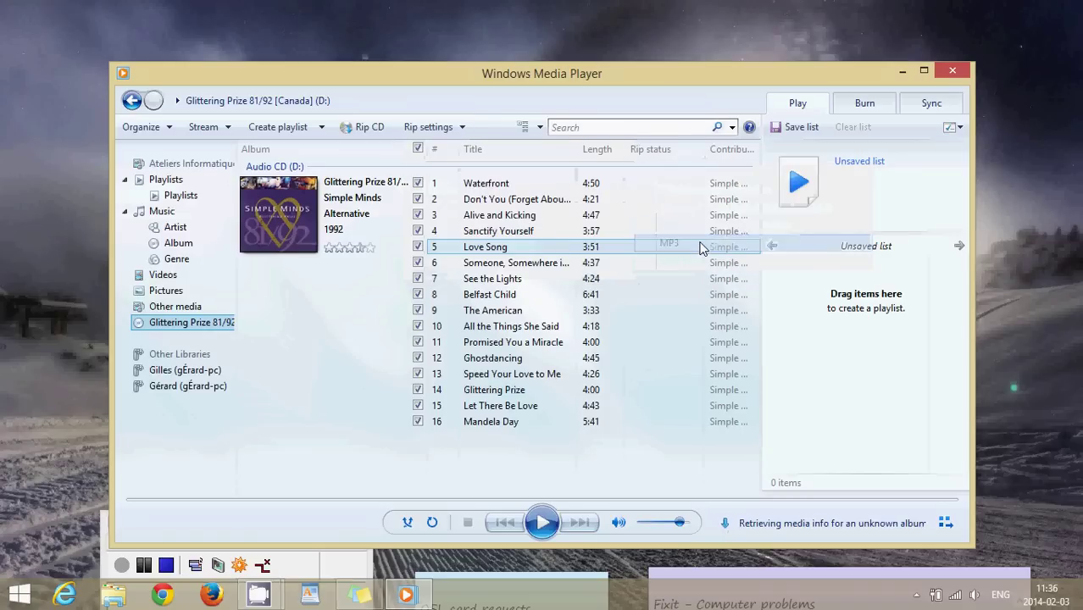
- Review the rip format options and set the rip audio quality to 192 Kbps
left_click(462, 128)
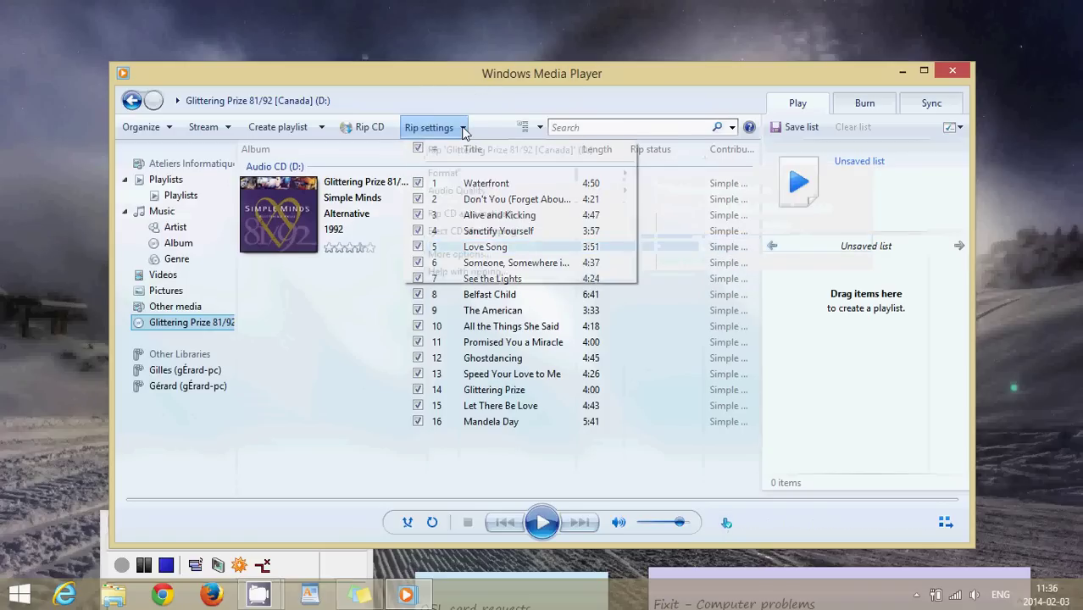
mouse_move(574, 175)
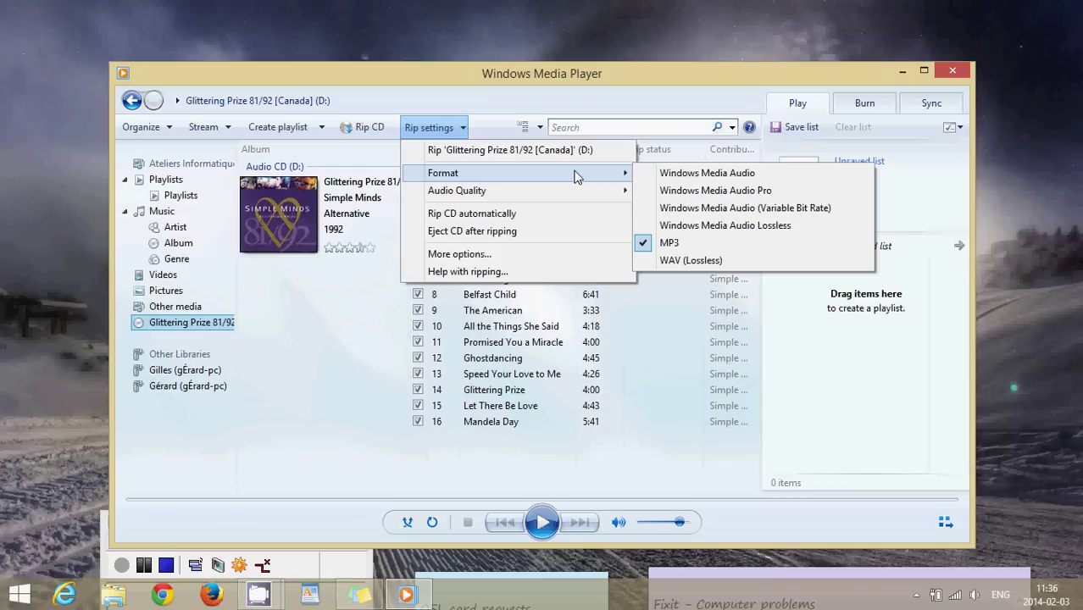
mouse_move(596, 194)
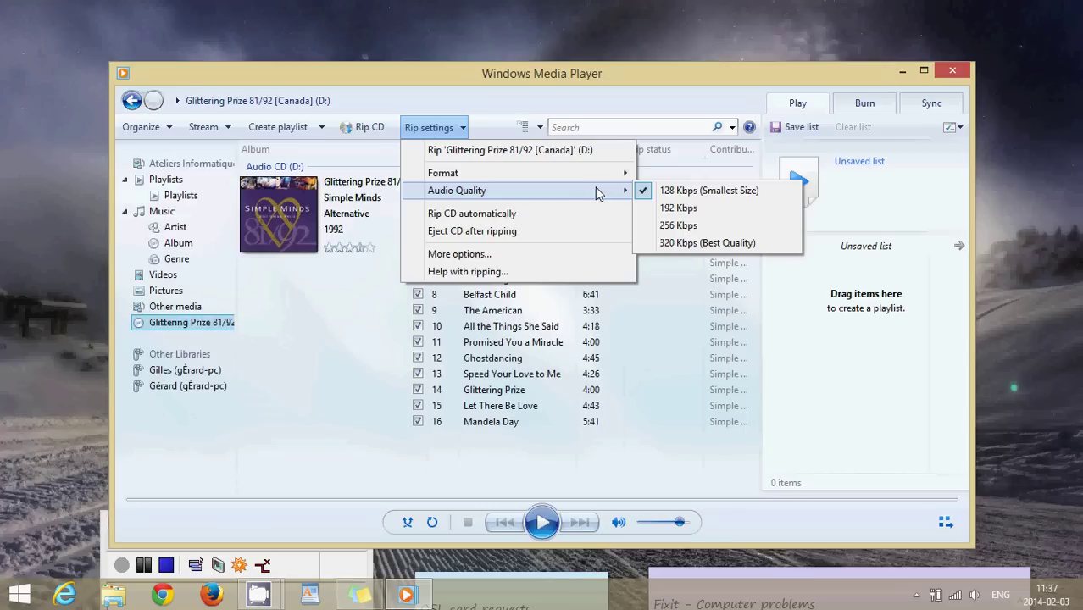
left_click(751, 209)
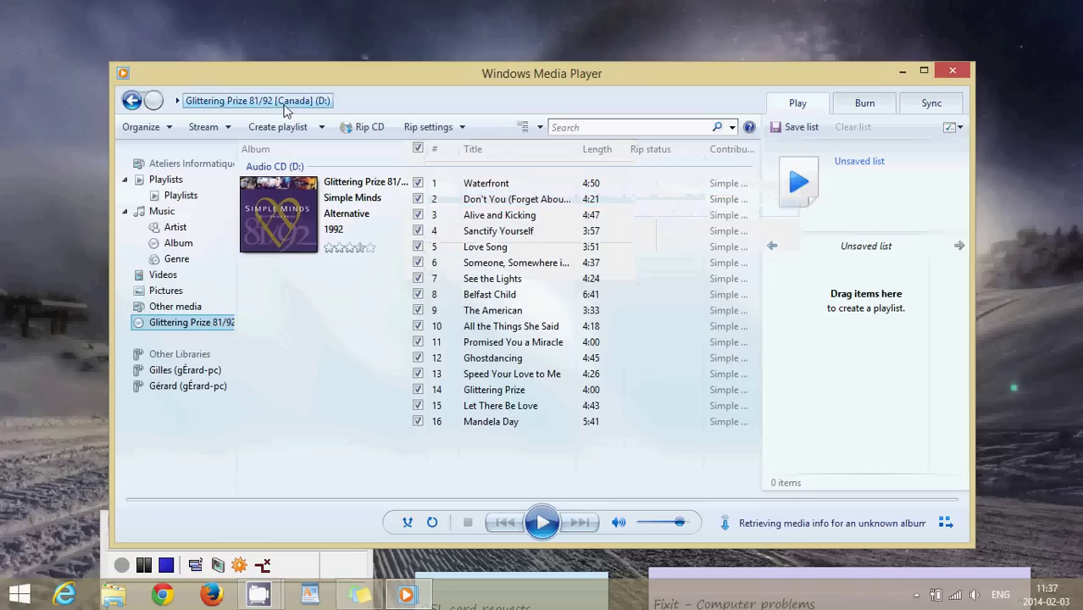
- Check the rip audio quality options and start ripping all tracks of the Glittering Prize 81/92 CD
left_click(426, 126)
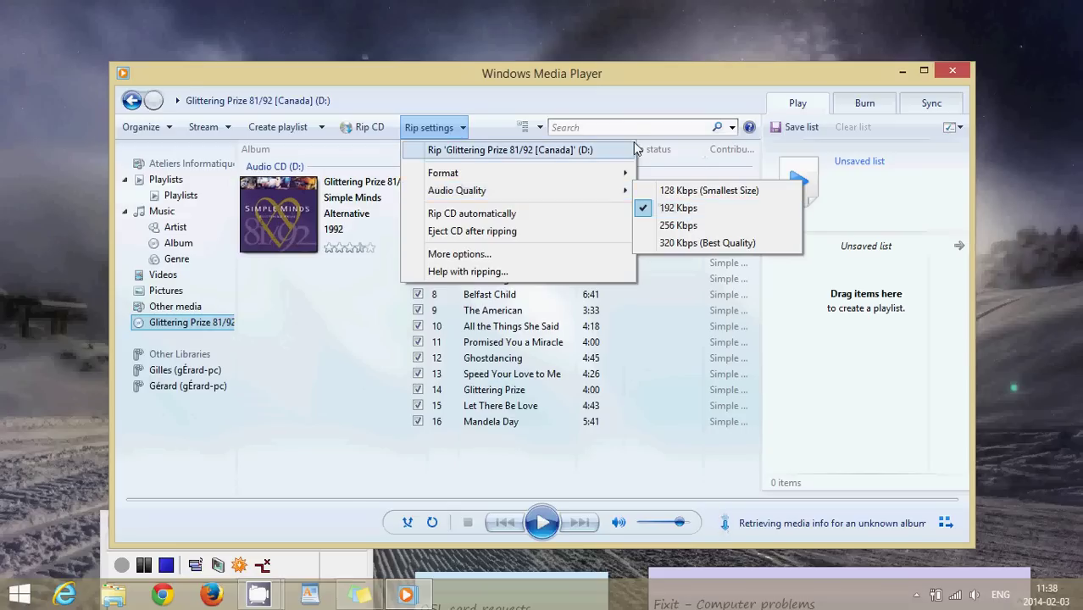
left_click(588, 97)
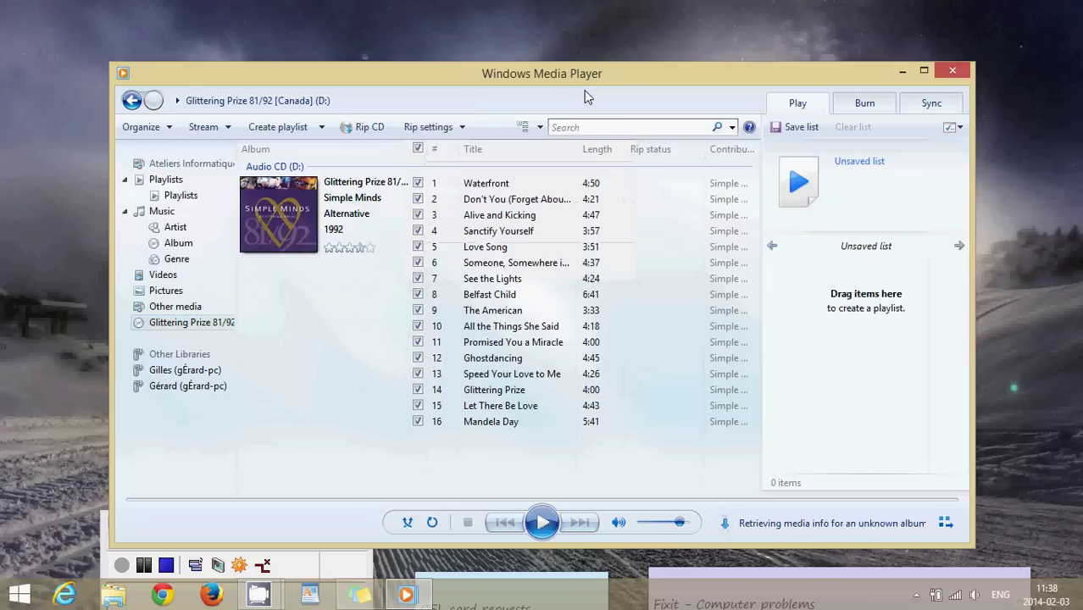
left_click(369, 129)
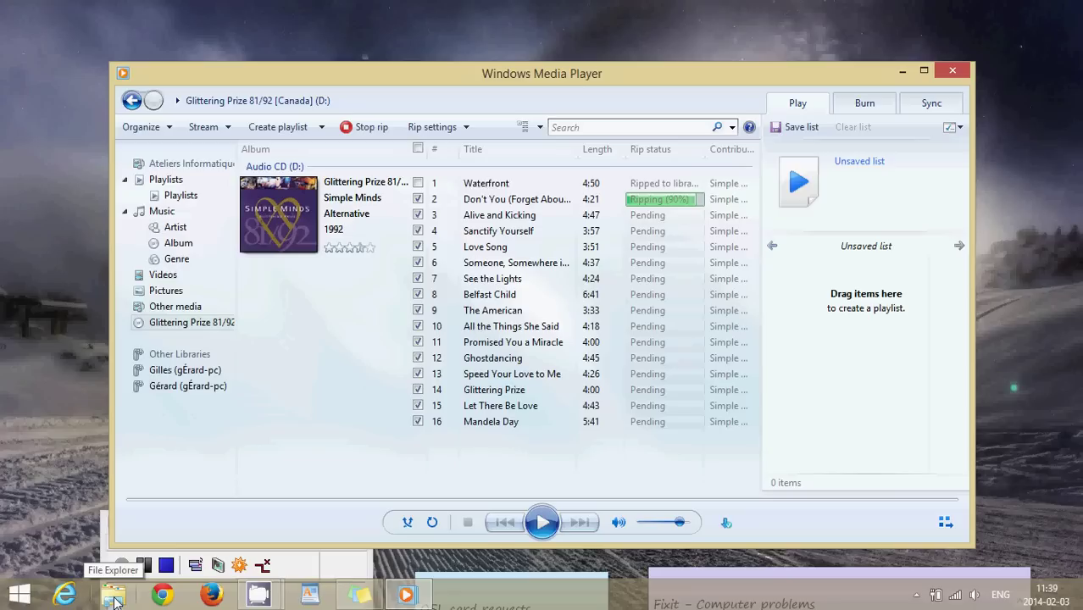
- Search the computer for File Explorer and open it while the CD is ripping
mouse_move(1081, 4)
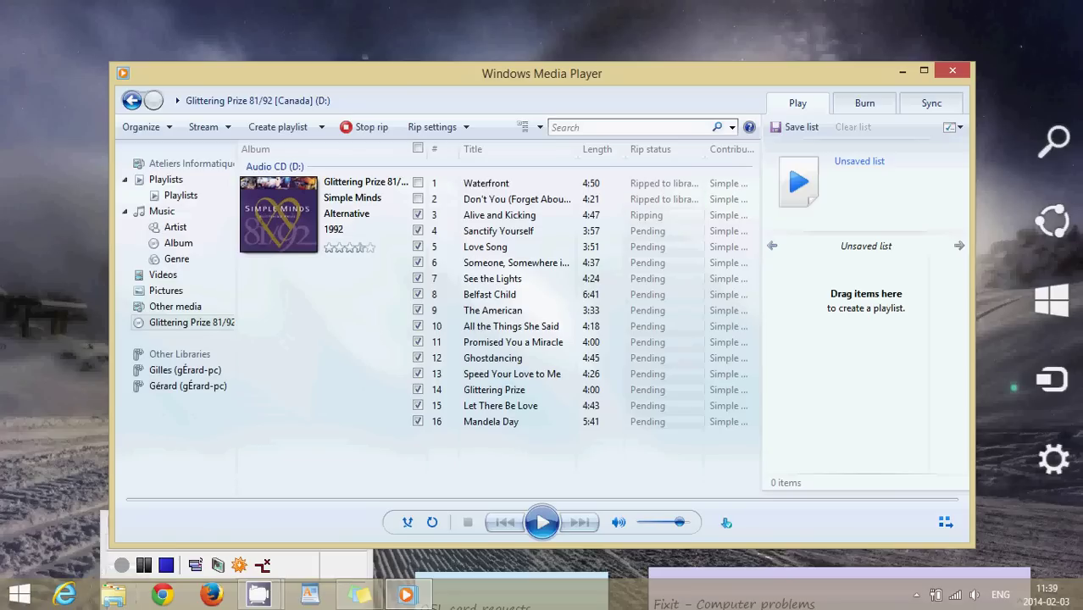
left_click(1051, 146)
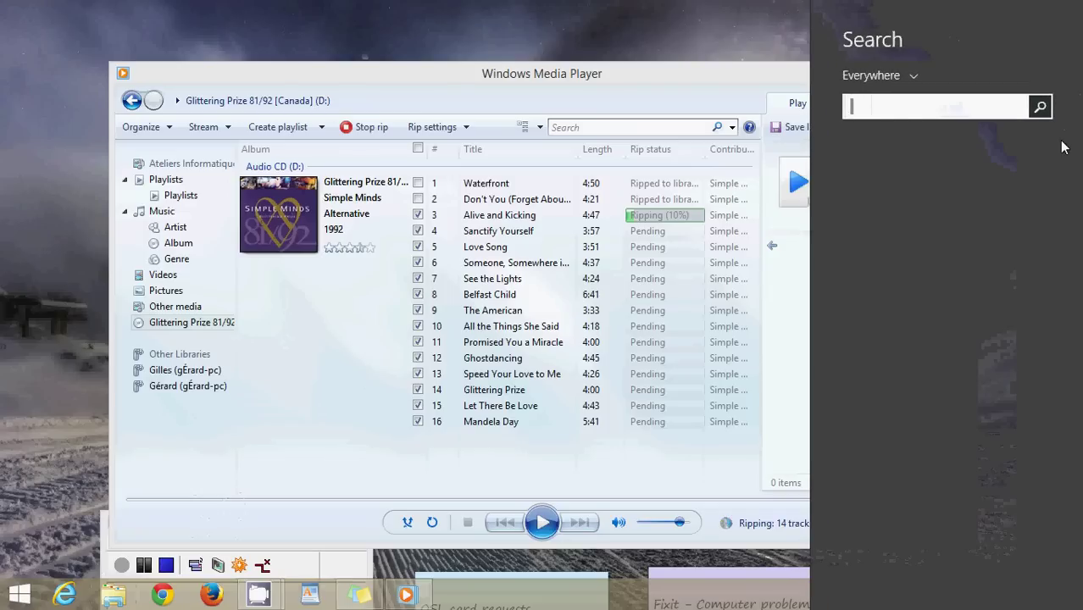
type("fli")
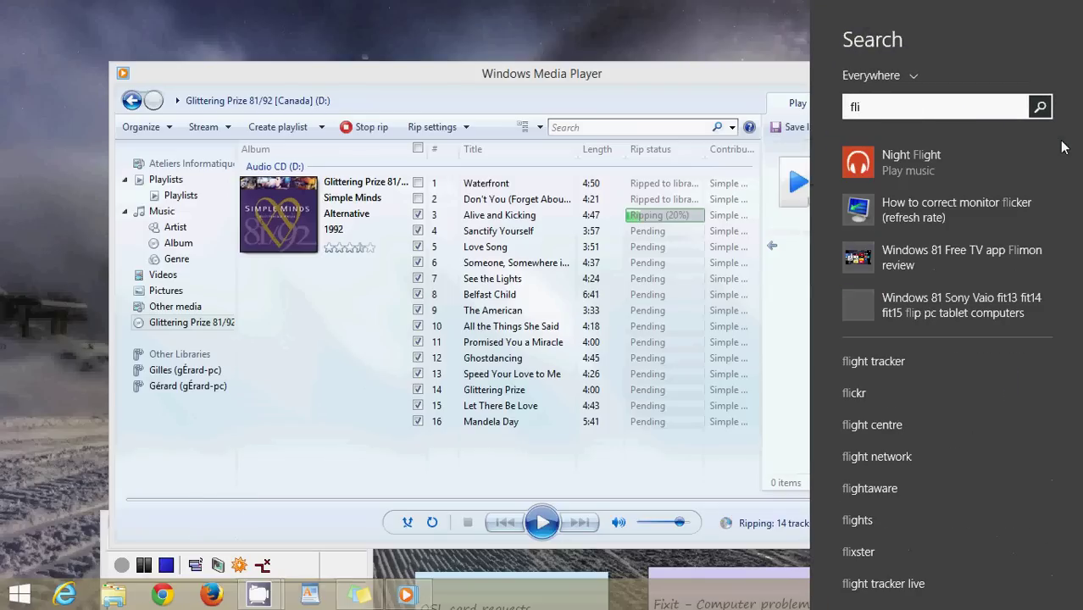
key("BackSpace")
key("BackSpace")
type("ile Explorer")
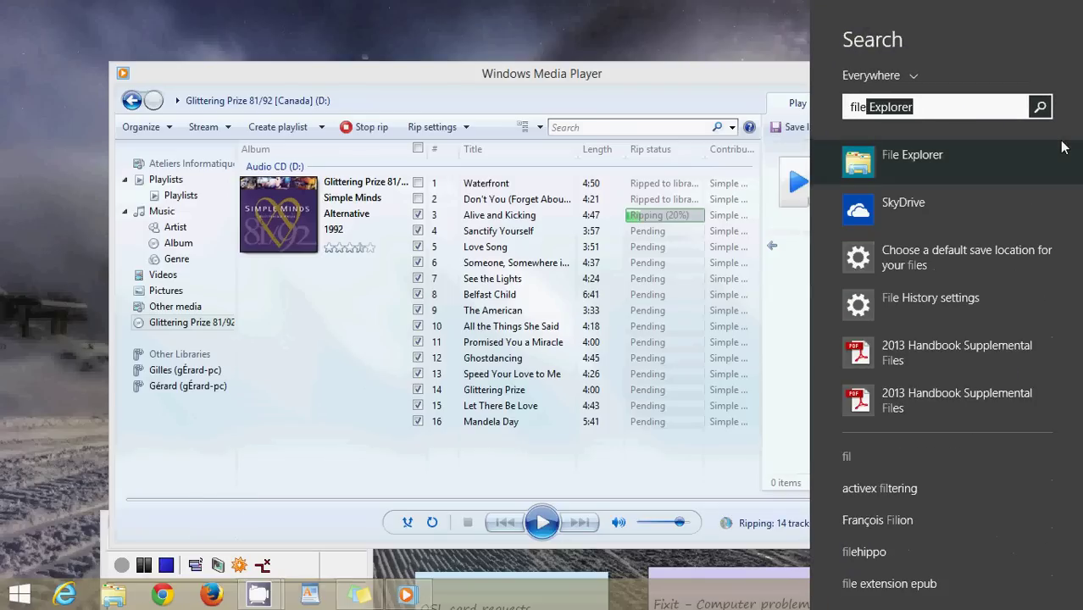
left_click(896, 154)
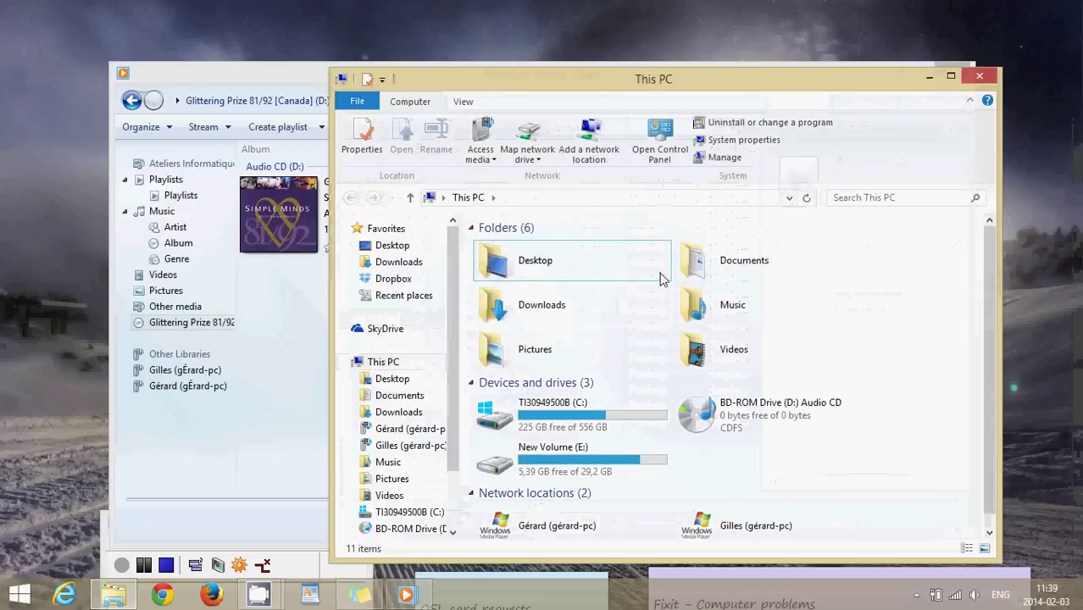
- Look for the ripped album in the Simple Minds folder under Music, and close the file window
double_click(716, 305)
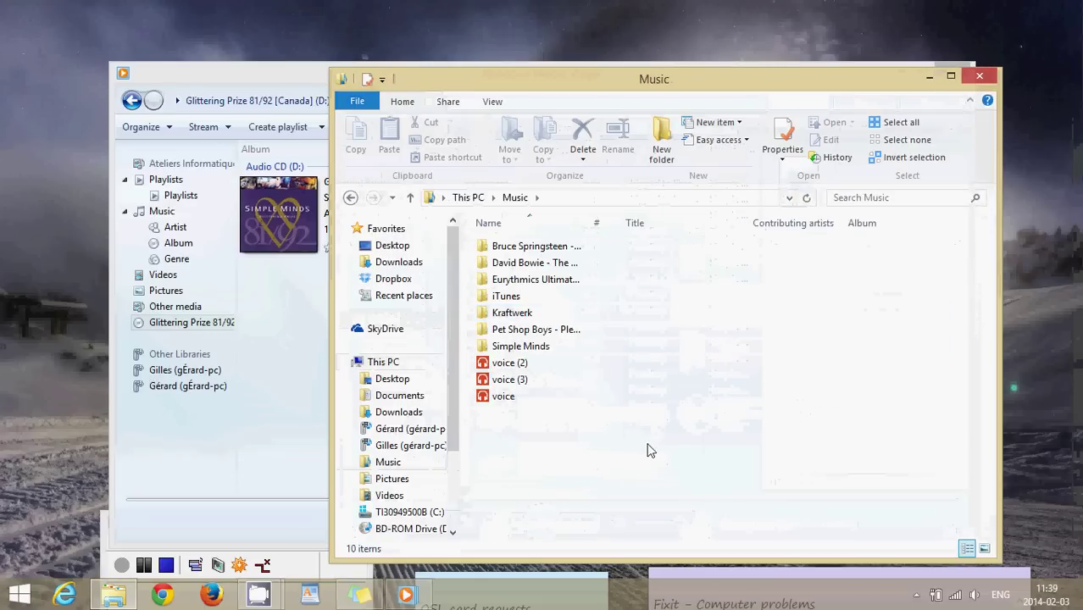
double_click(568, 347)
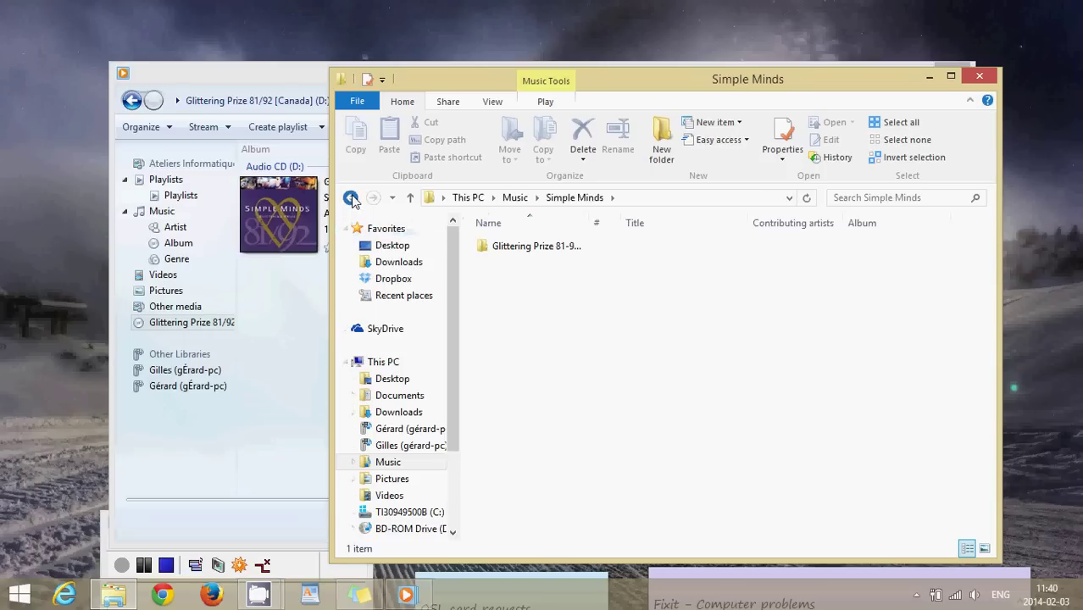
left_click(350, 197)
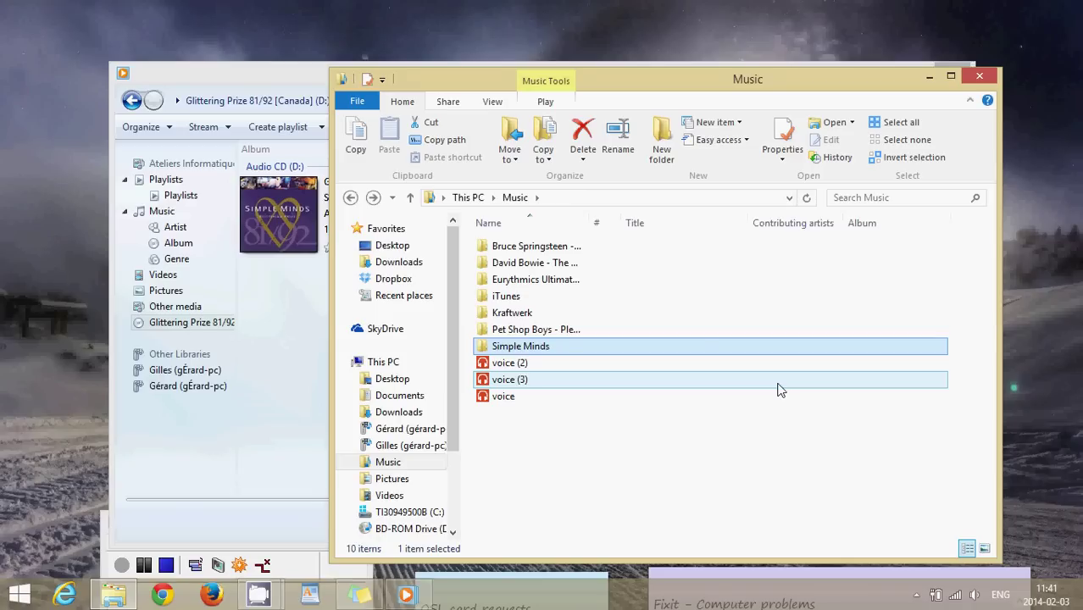
left_click(980, 78)
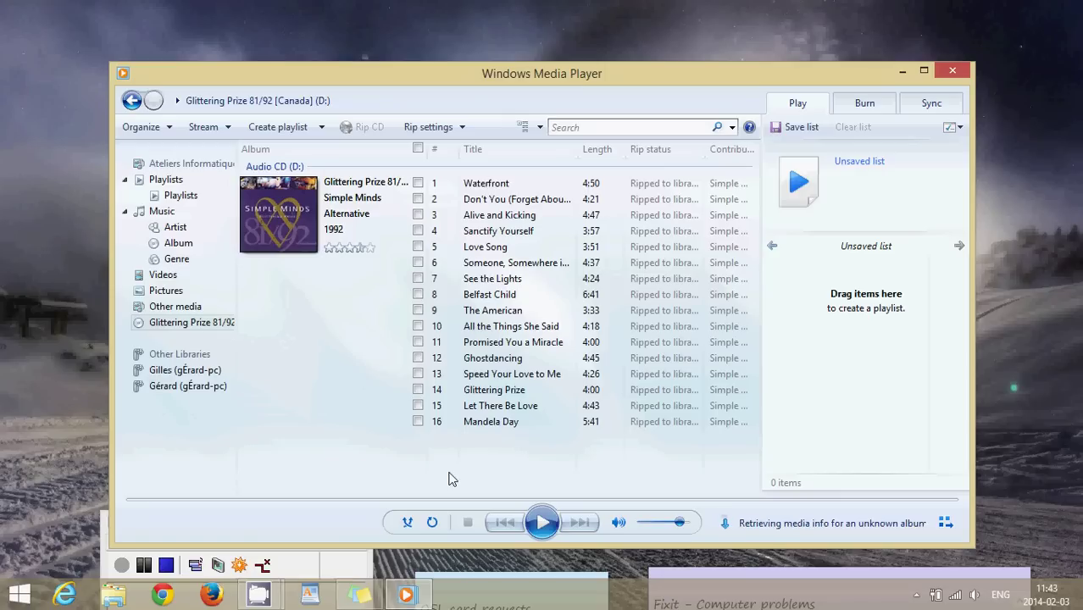
- Browse the music library by album and open the ripped Glittering Prize 81/92 album
left_click(165, 215)
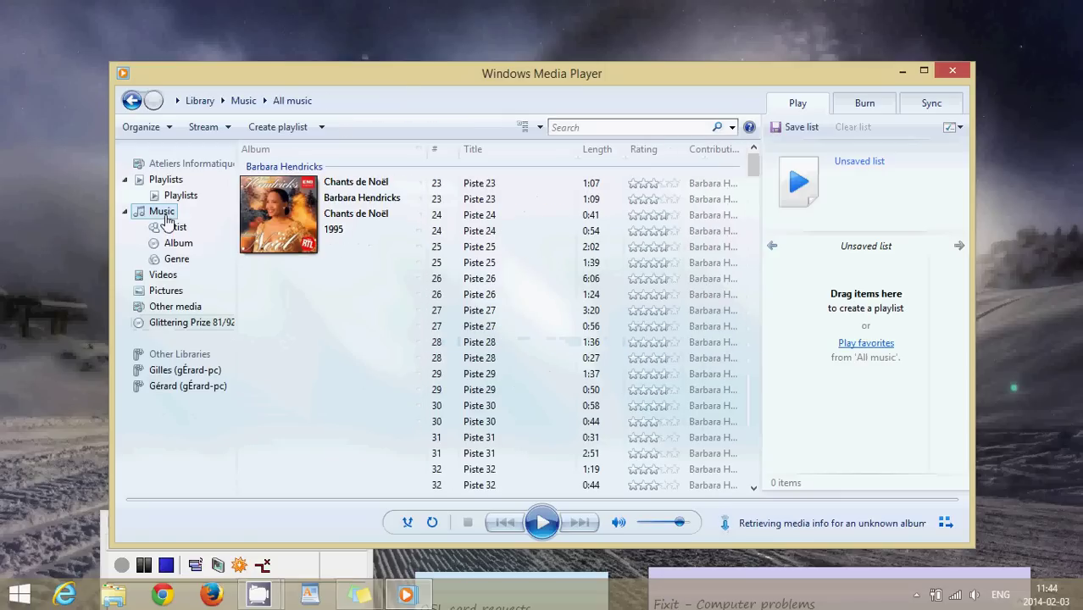
left_click(168, 229)
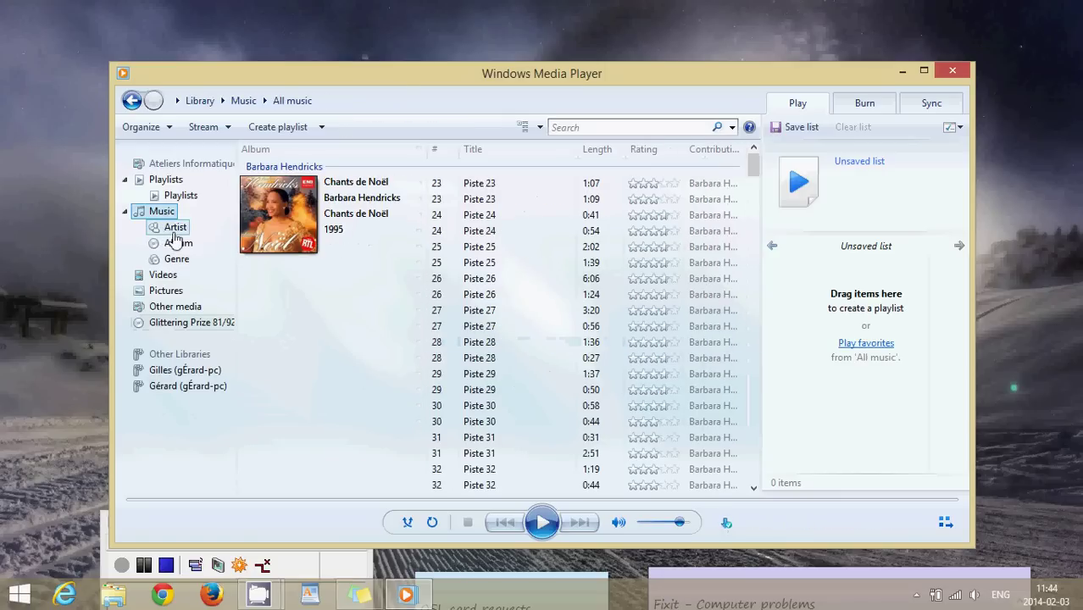
left_click(178, 246)
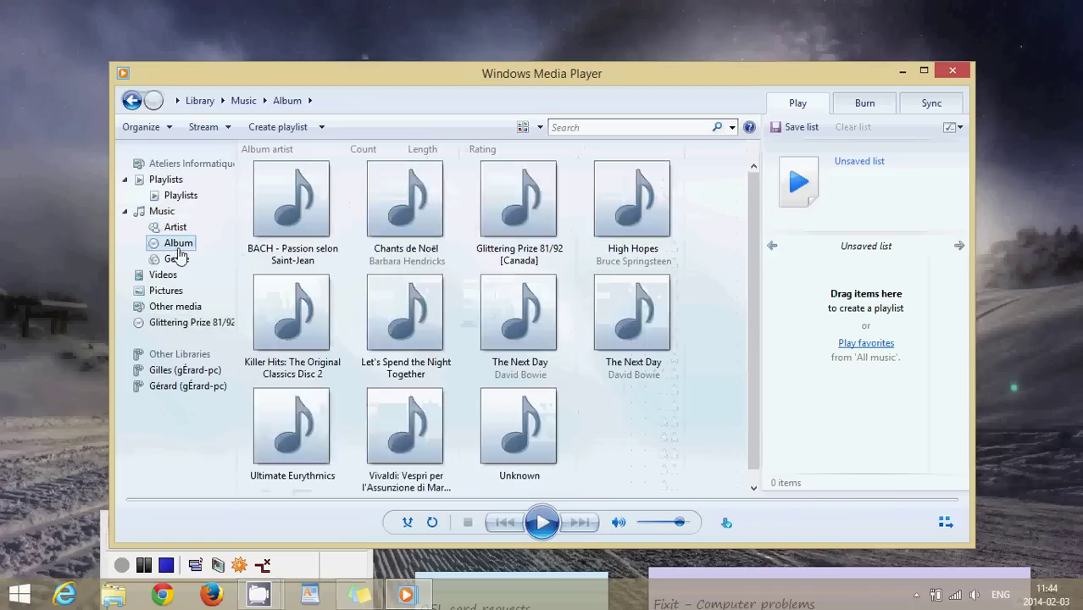
double_click(520, 214)
mouse_move(520, 214)
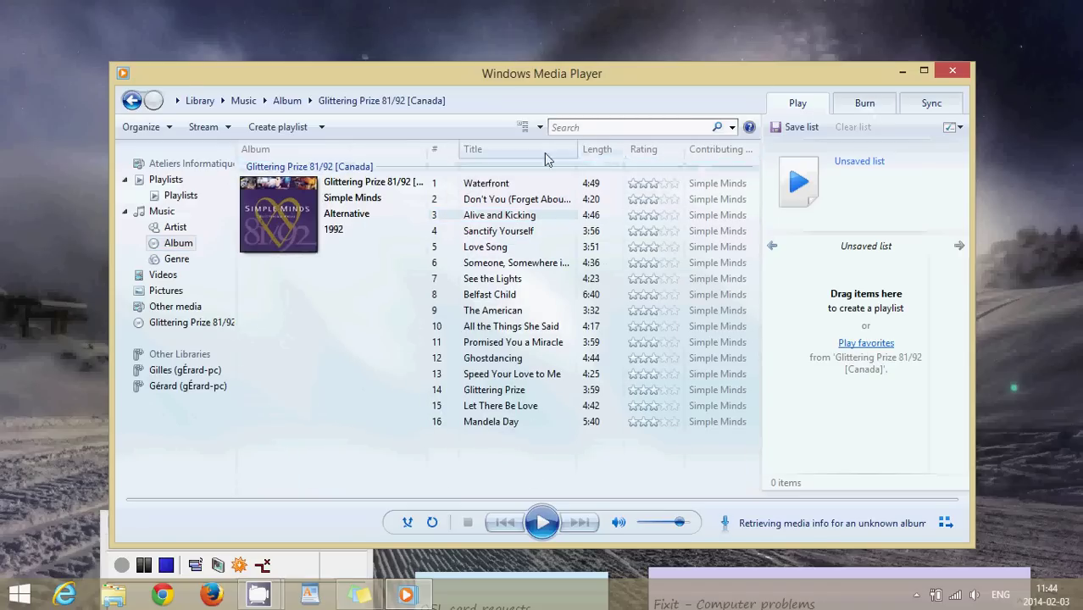
- Play the album's first track, Waterfront, and pause it after about 2 seconds
mouse_move(497, 190)
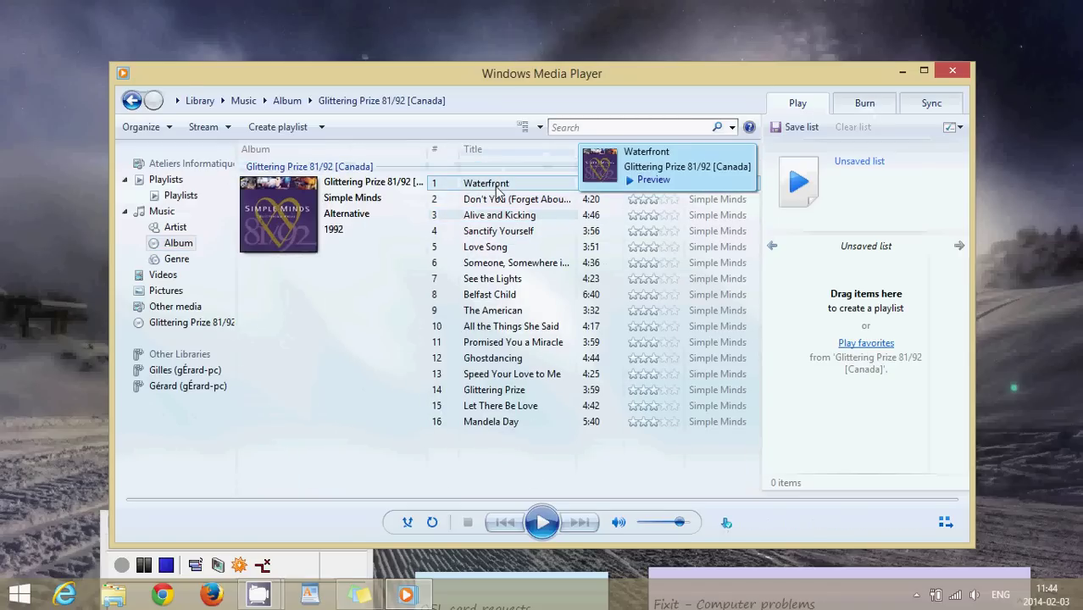
double_click(497, 190)
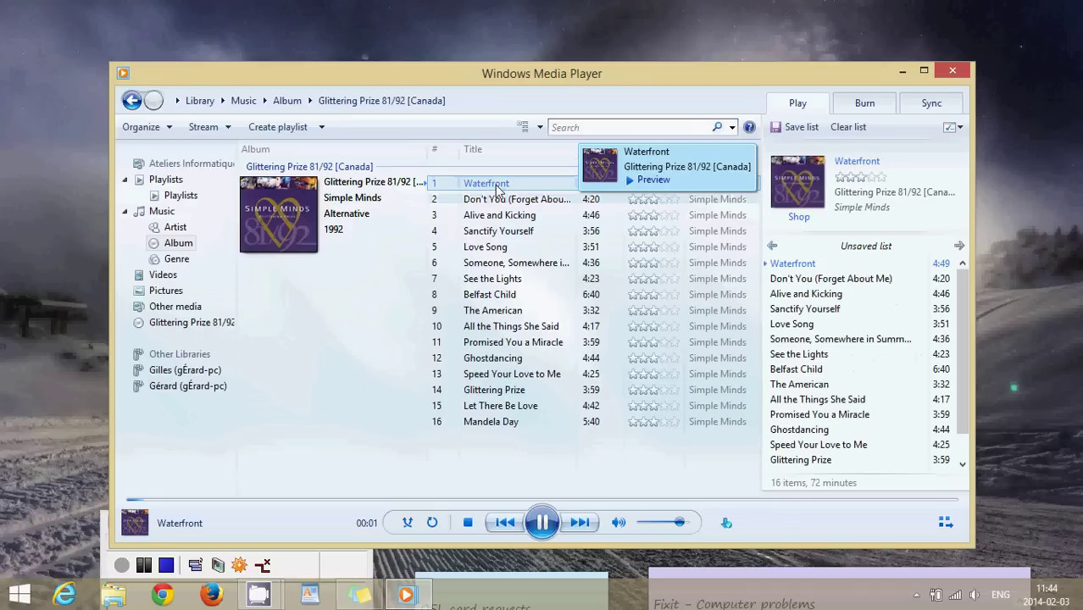
left_click(543, 523)
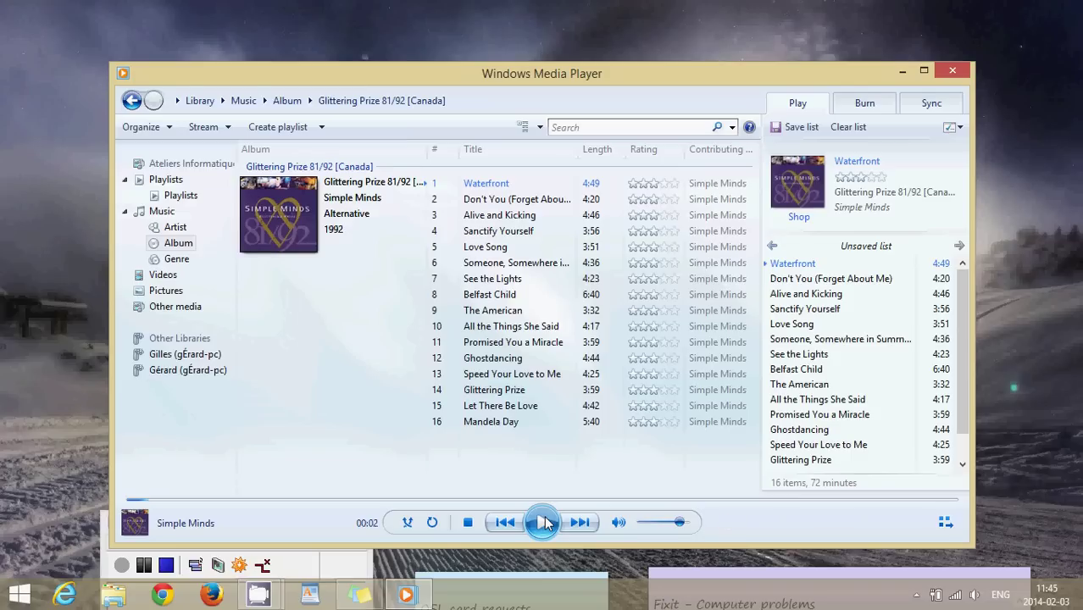
key("super")
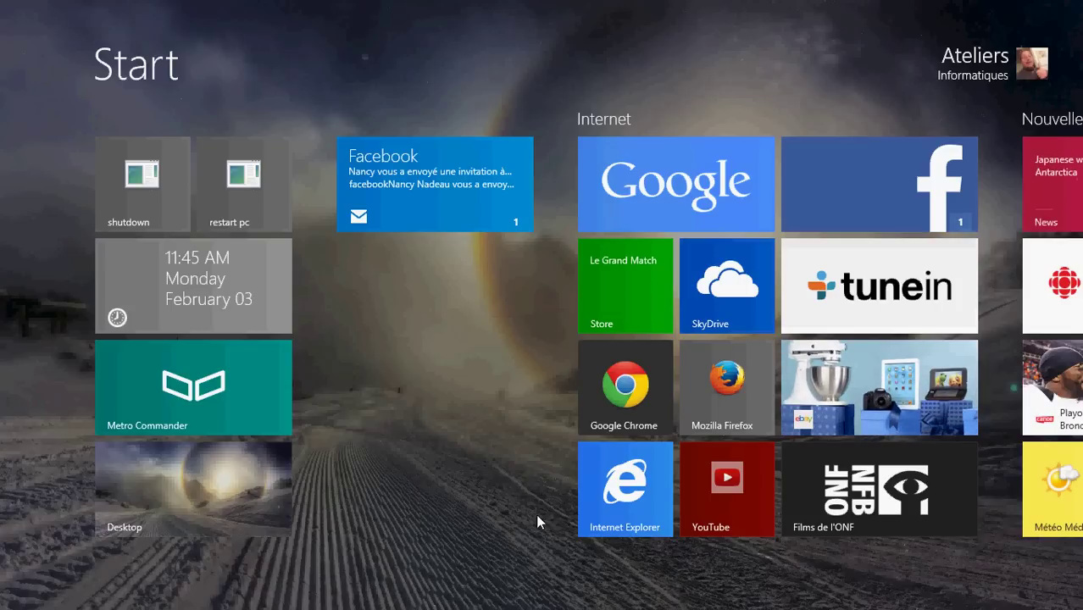
left_click(220, 502)
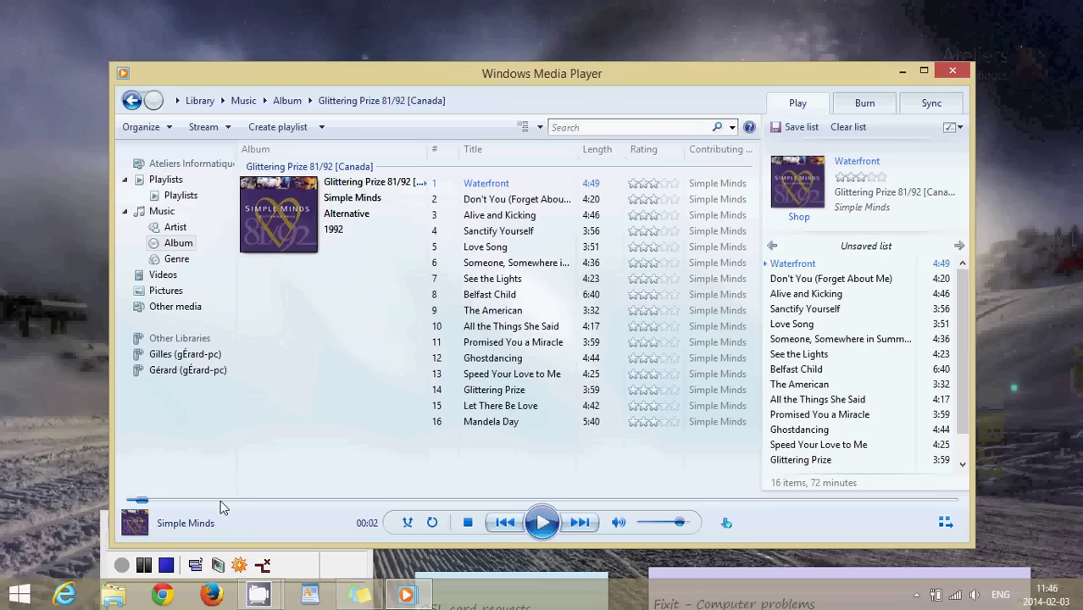